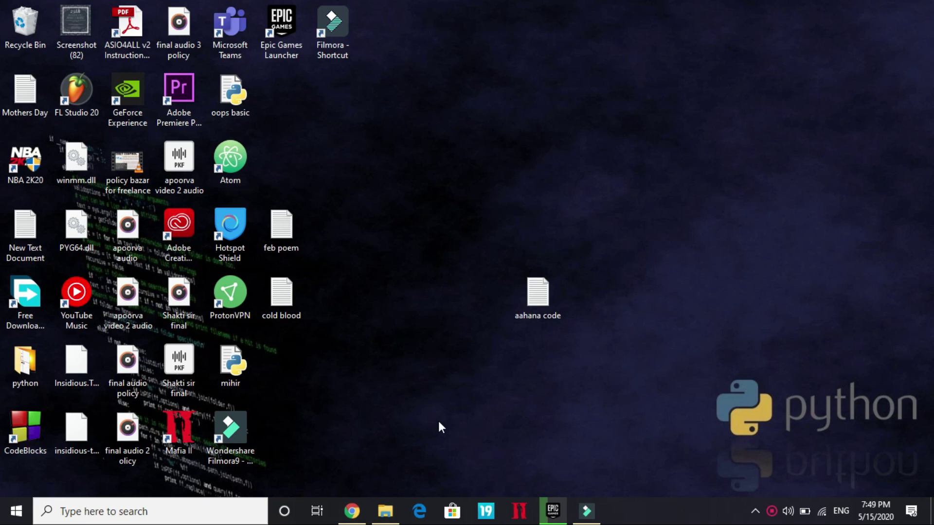
Switch to Chrome and search the web in a new tab for "download protonvpn"
click(352, 510)
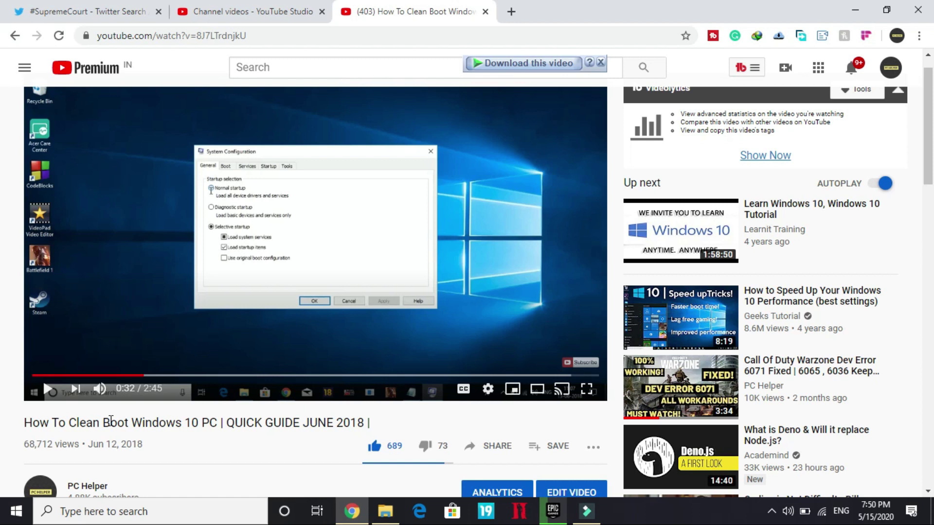
click(167, 36)
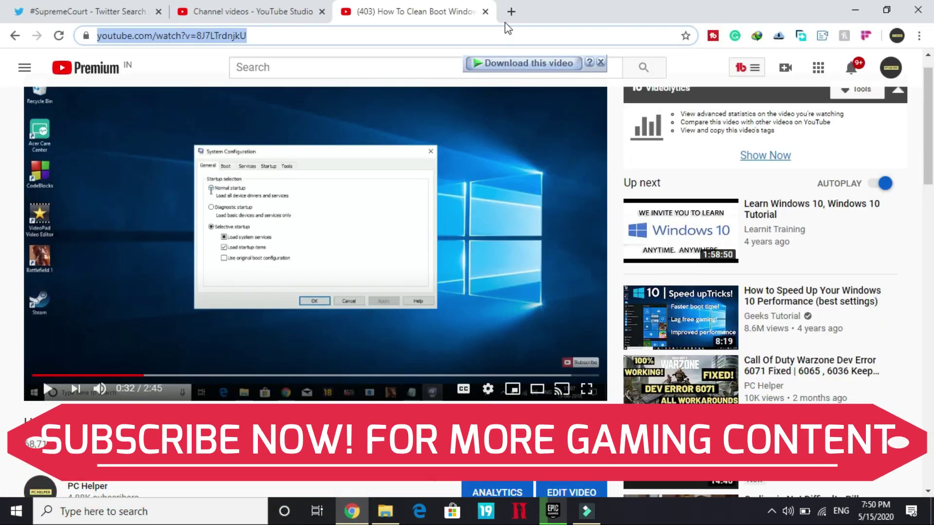
click(507, 11)
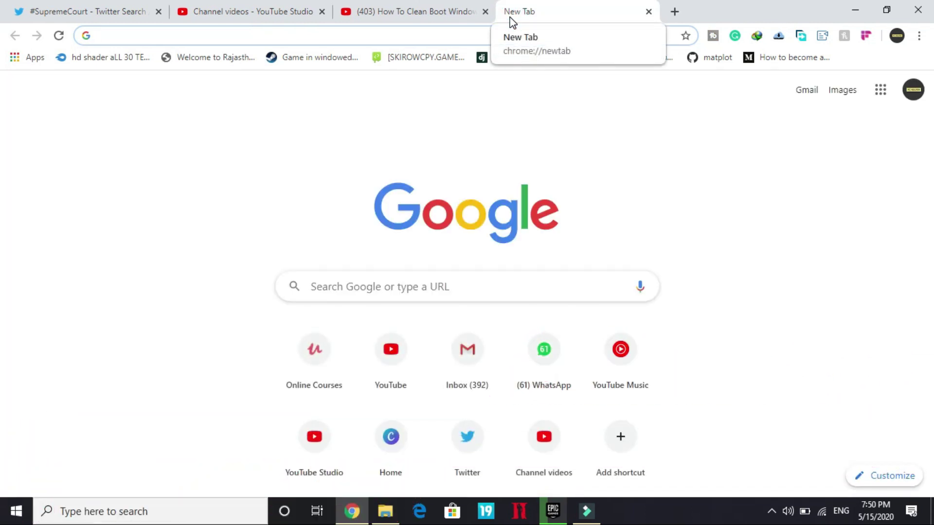
text(download protonvpn)
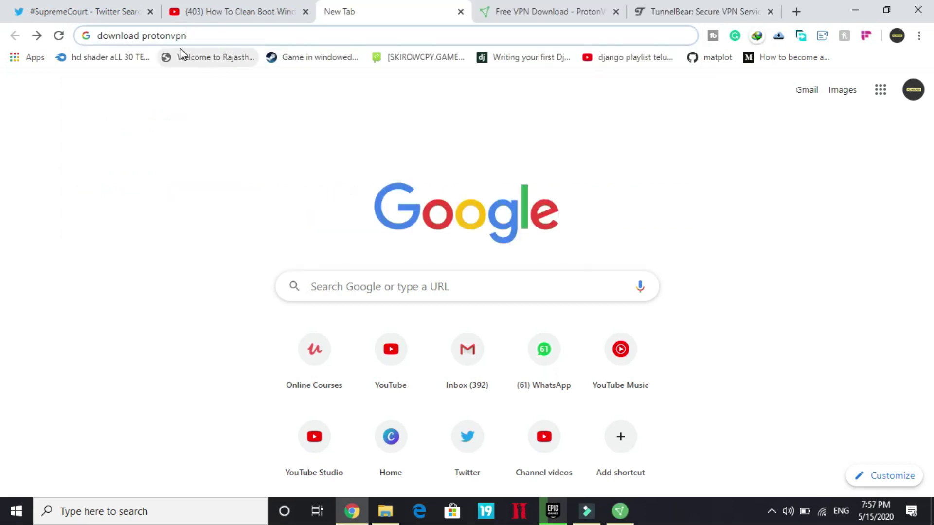
drag(180, 47, 216, 37)
text(d )
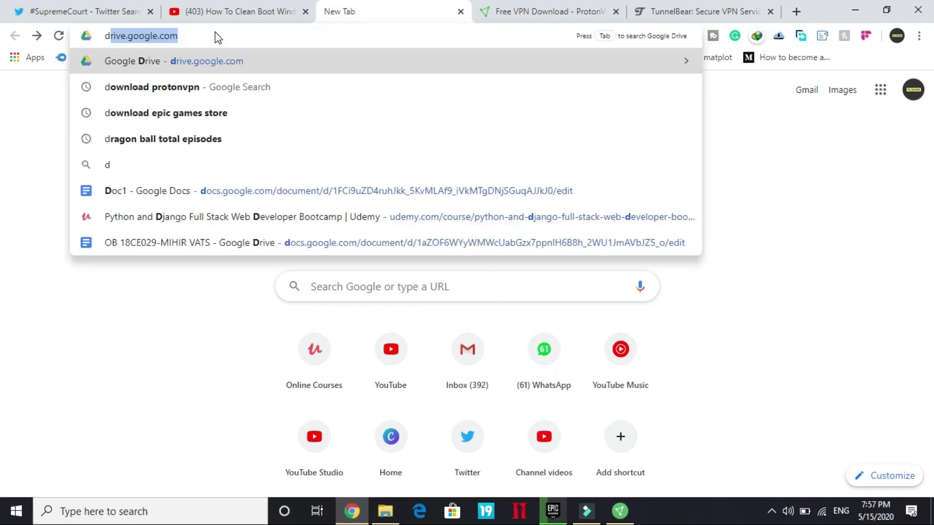
text(p)
key(BackSpace)
key(Down)
key(Return)
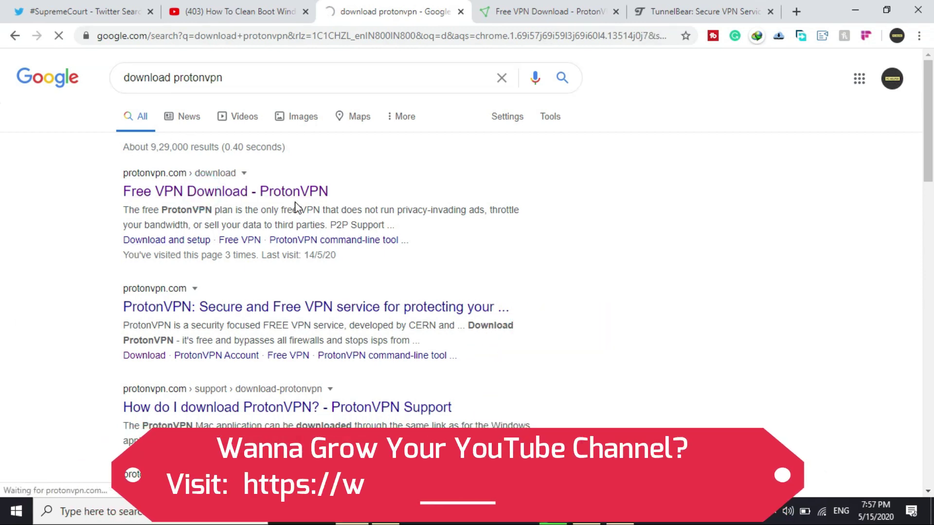
Open ProtonVPN's Free VPN Download page from the search results and start the Windows download
click(130, 192)
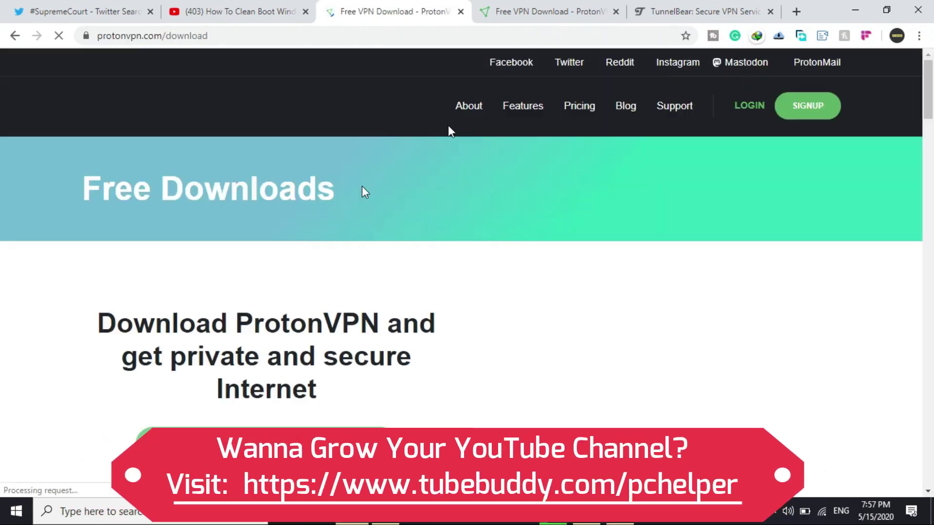
scroll(518, 284, down, 3)
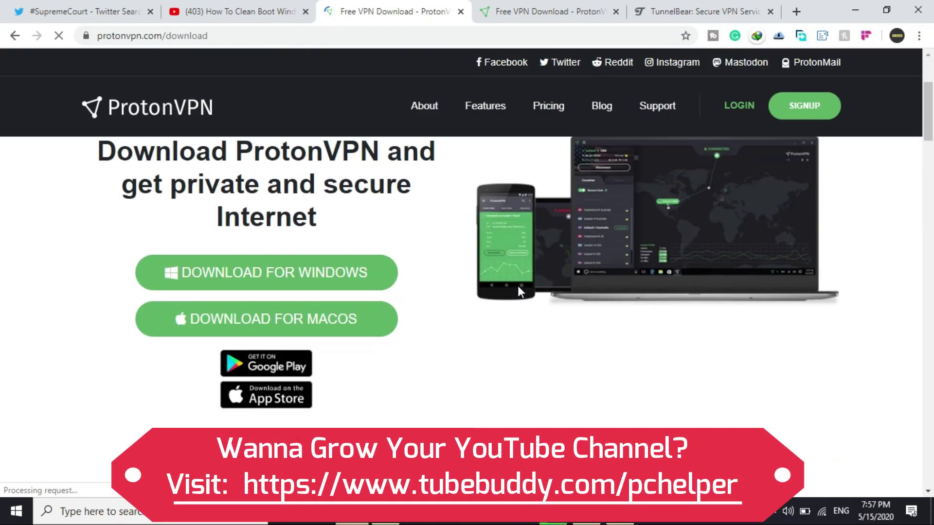
click(244, 276)
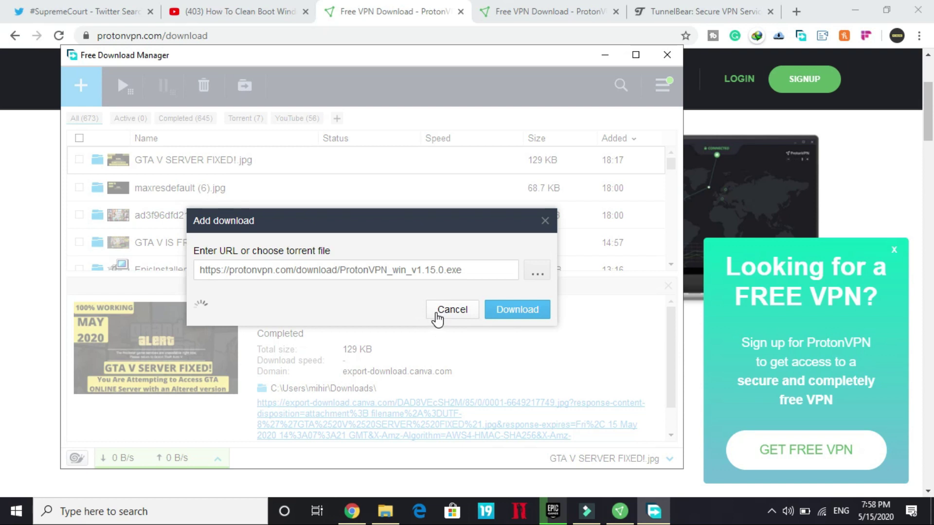
Cancel the ProtonVPN installer download in Free Download Manager and return to the desktop
click(448, 346)
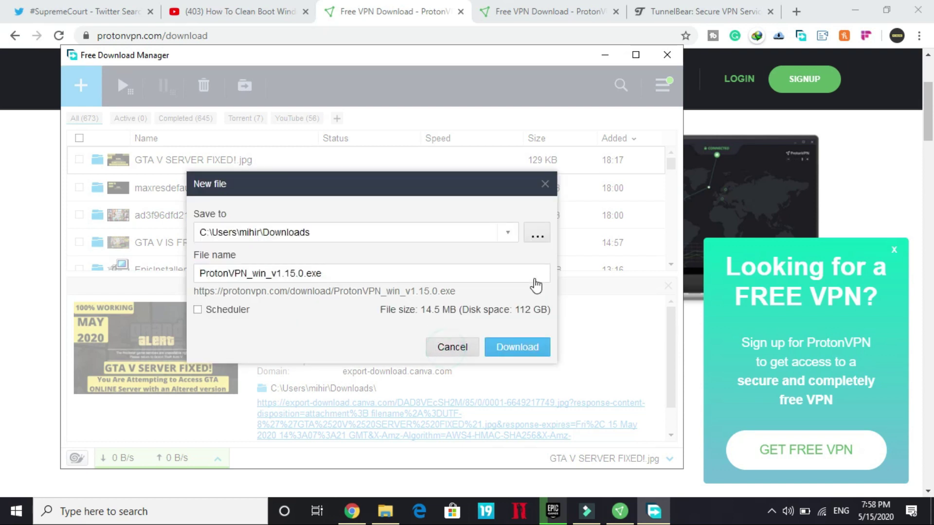
click(614, 58)
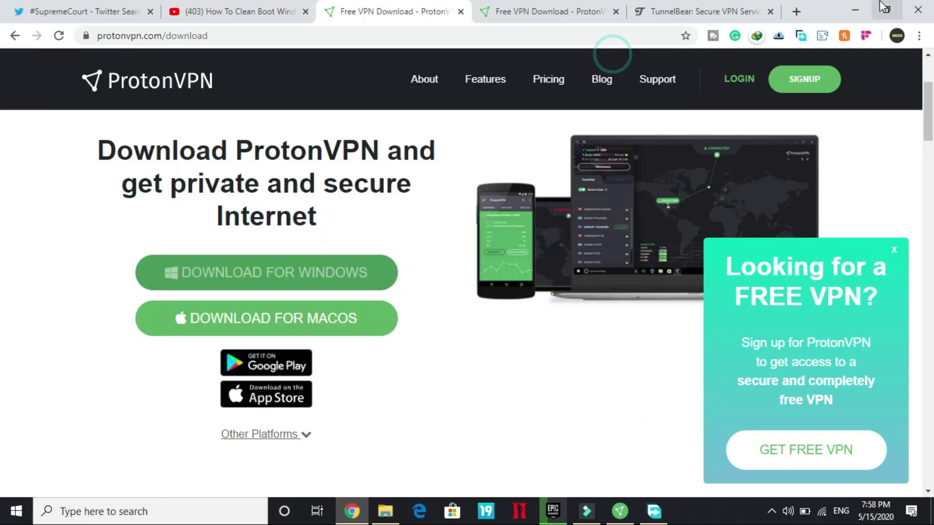
click(855, 8)
key(super+d)
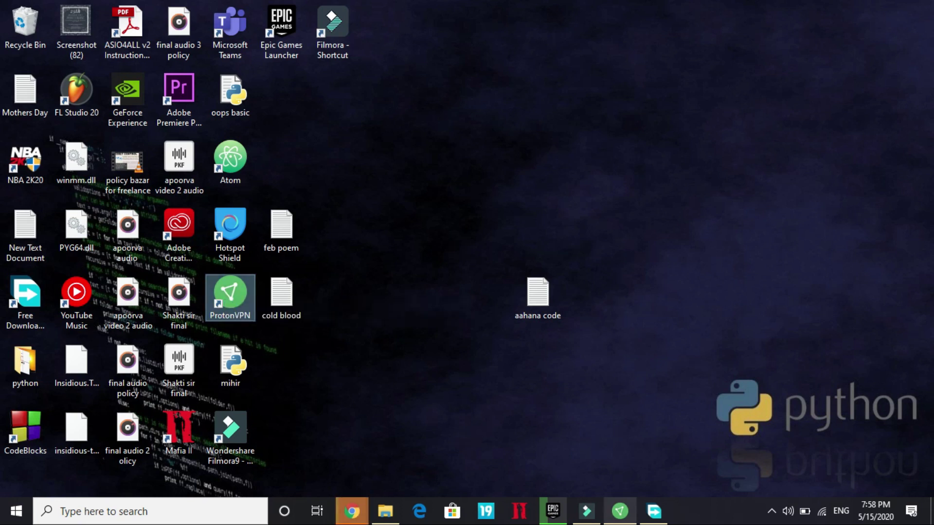
Switch to the ProtonVPN app and connect to the United States from the country list
click(619, 510)
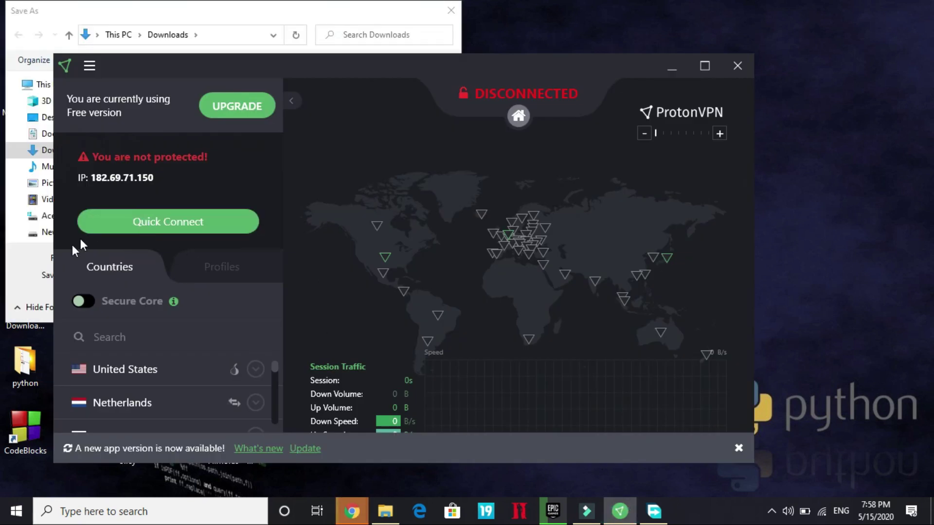
scroll(124, 370, down, 5)
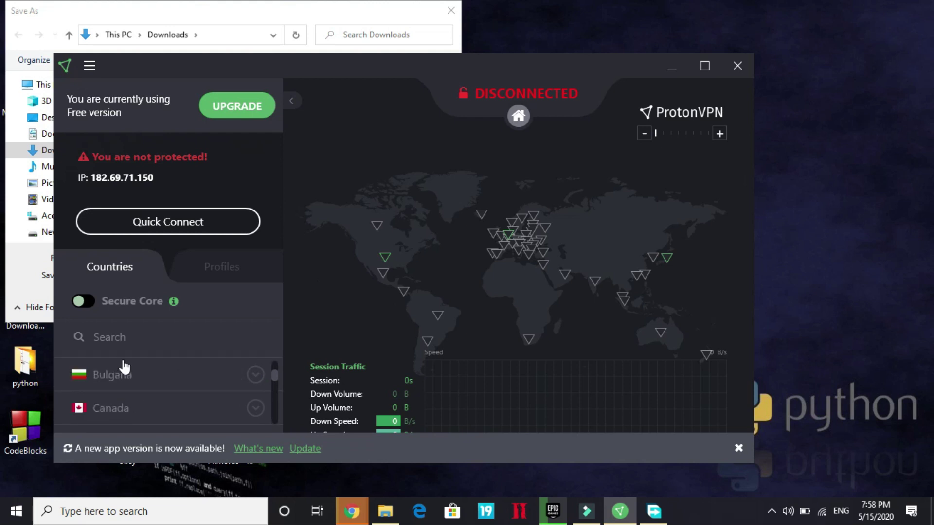
scroll(124, 368, up, 5)
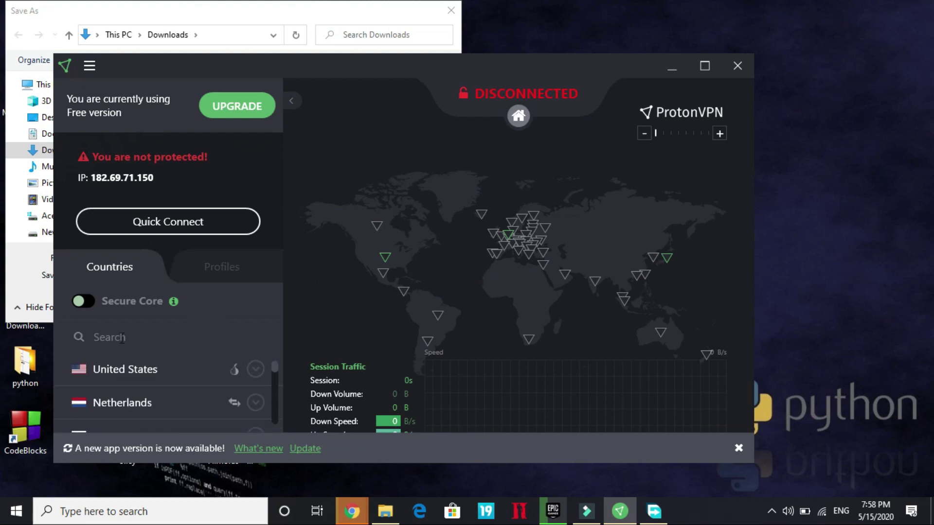
mouse_move(162, 375)
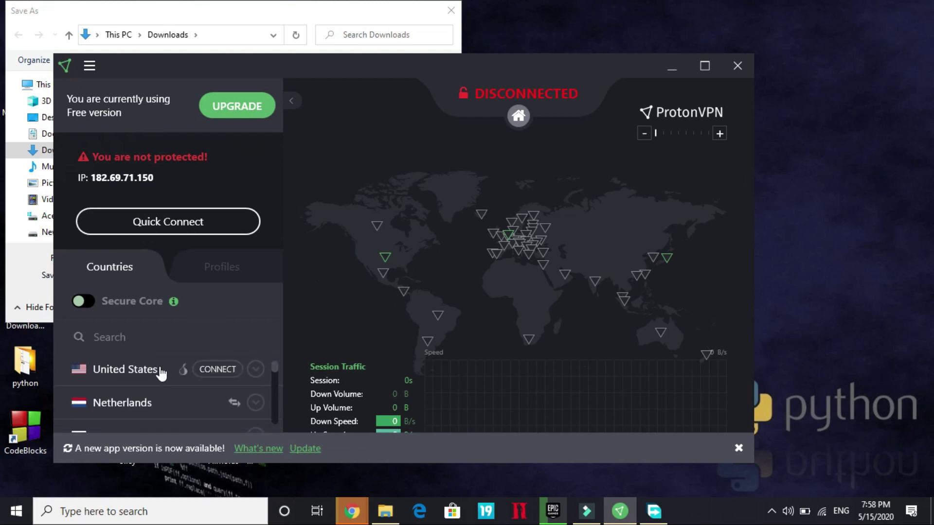
click(217, 369)
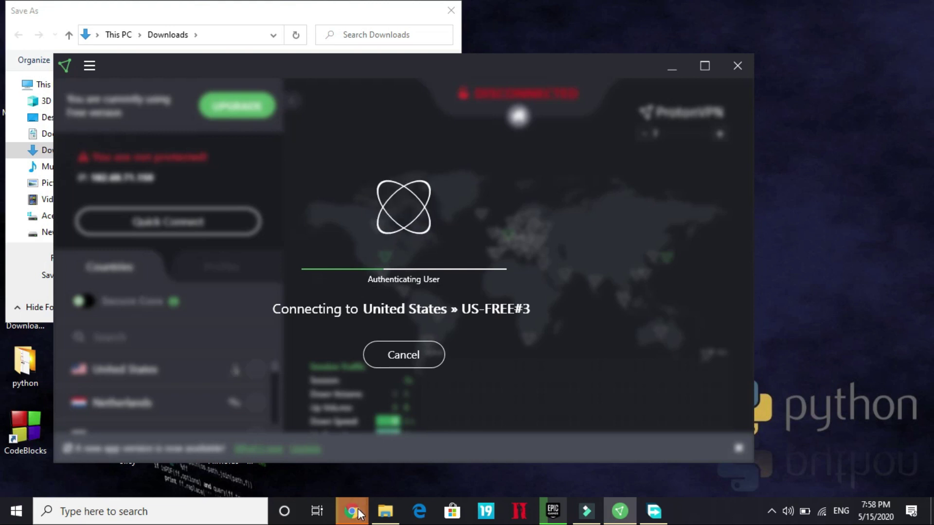
Check the Chrome window briefly, then return to ProtonVPN and view the connection status
mouse_move(359, 514)
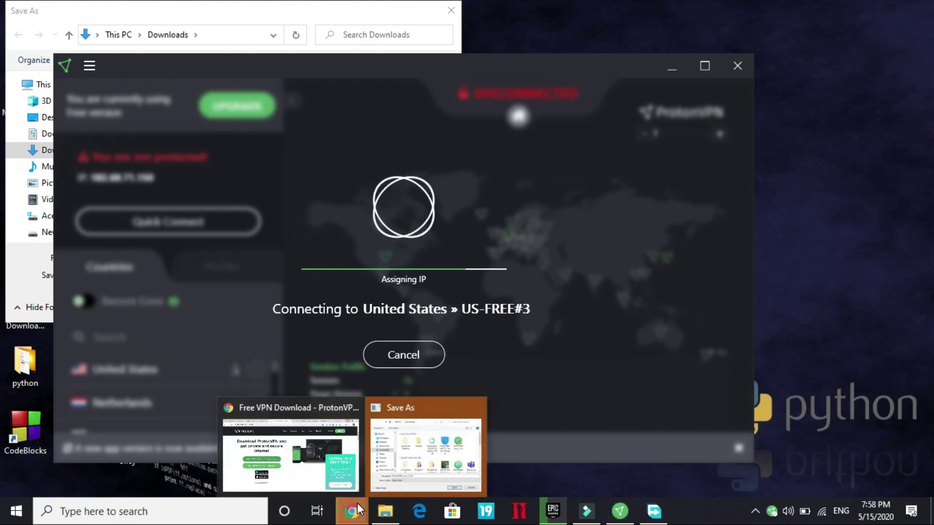
click(323, 445)
click(742, 6)
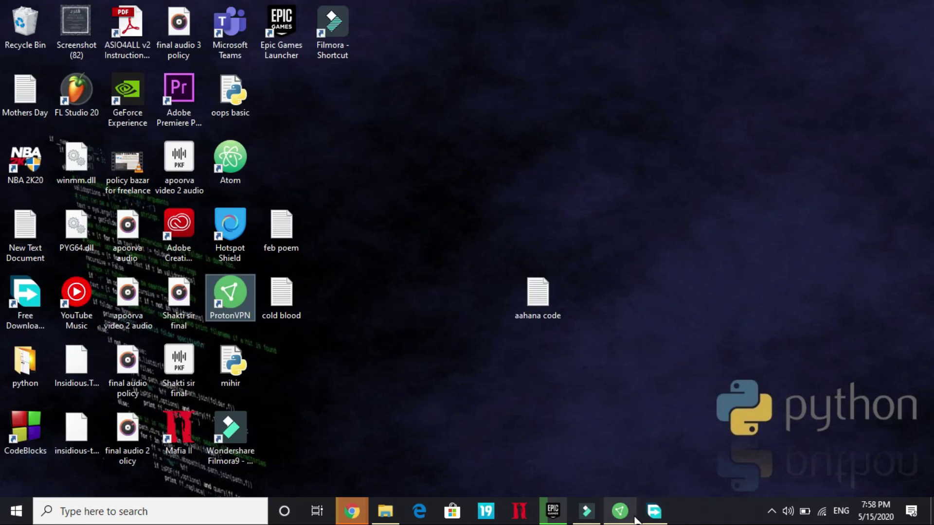
click(620, 511)
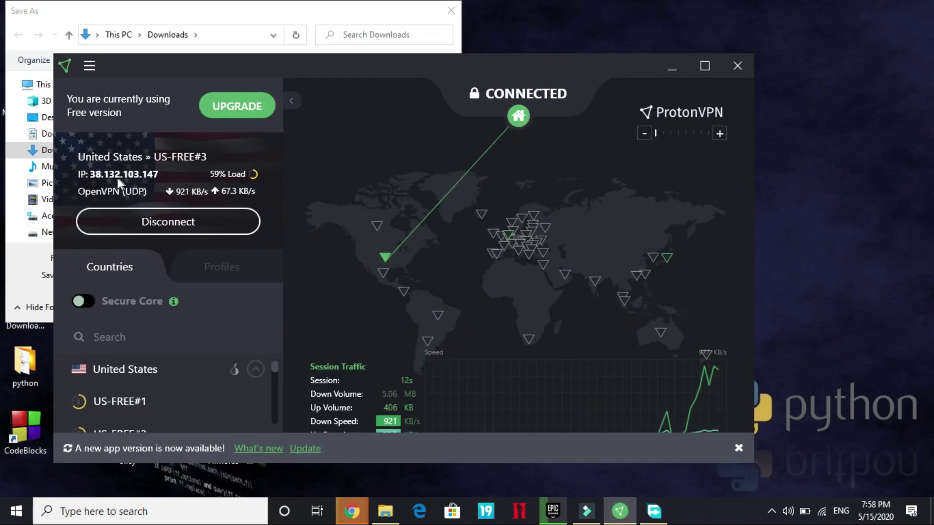
Minimize ProtonVPN, dismiss the pending Save As dialog, and accept Headset as the plugged-in audio device
click(672, 66)
click(443, 11)
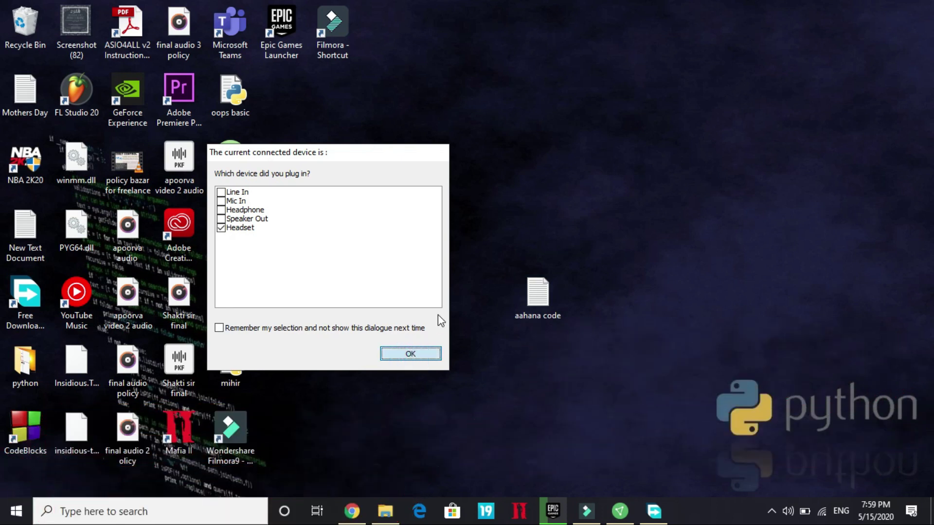
key(Return)
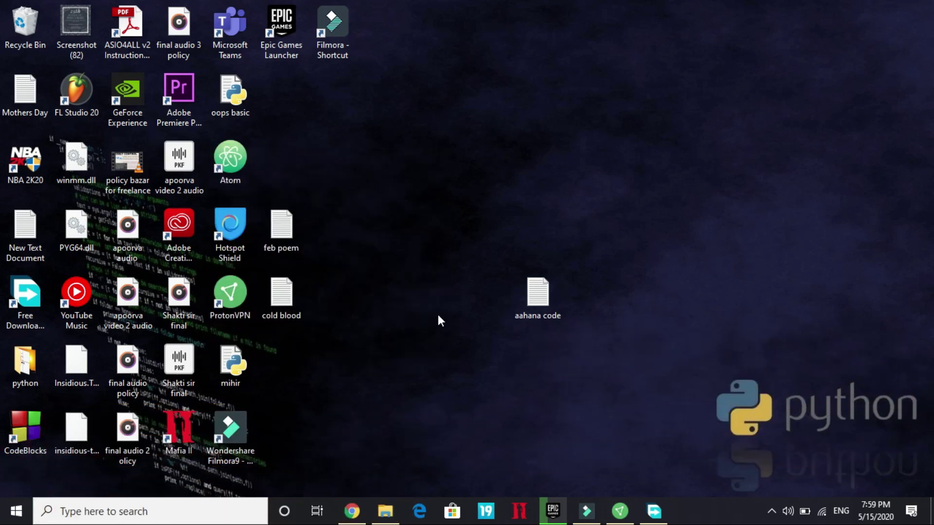
View the Epic Games Launcher store page and return to the desktop
click(553, 511)
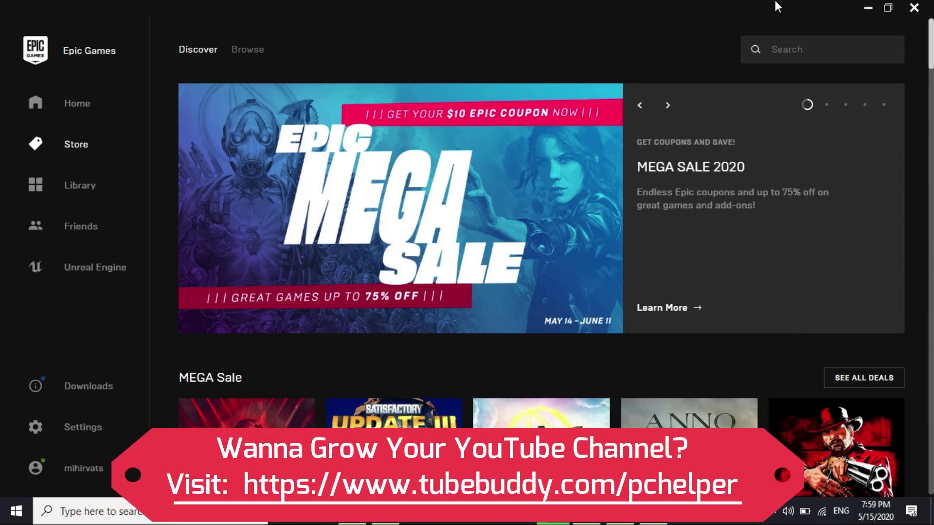
key(super+d)
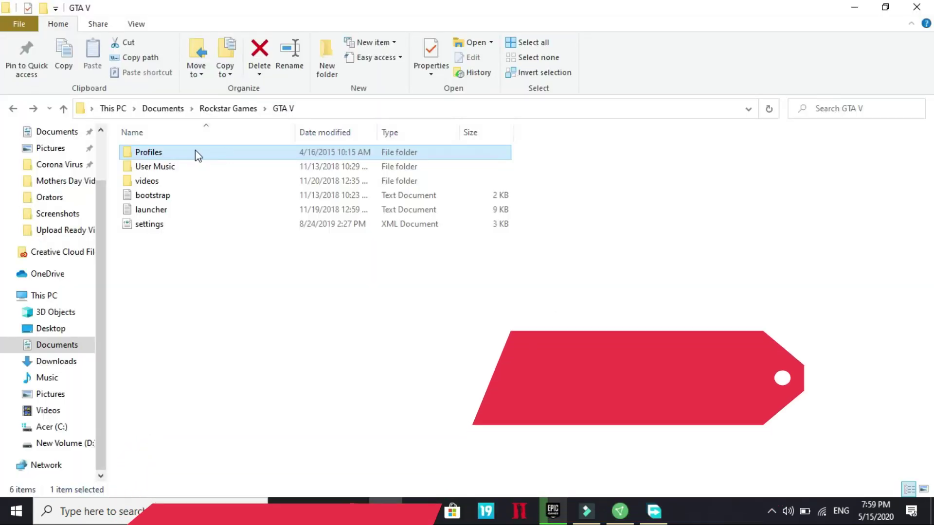
Delete the GTA V folder from Rockstar Games in Documents and return to the desktop
click(157, 108)
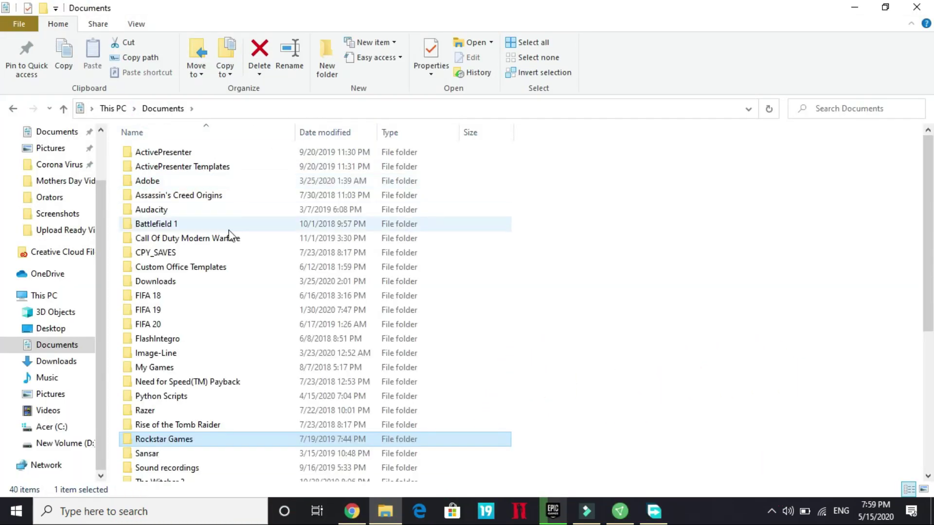
click(146, 439)
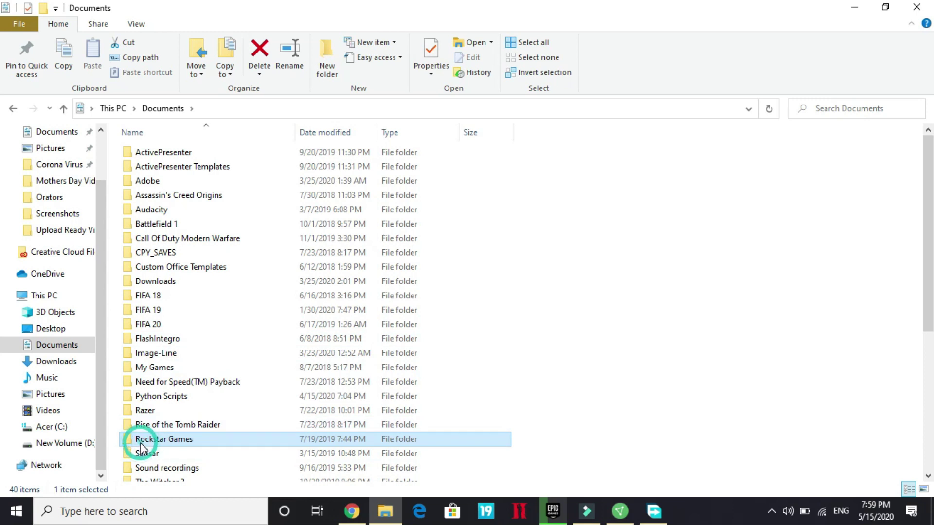
double_click(254, 441)
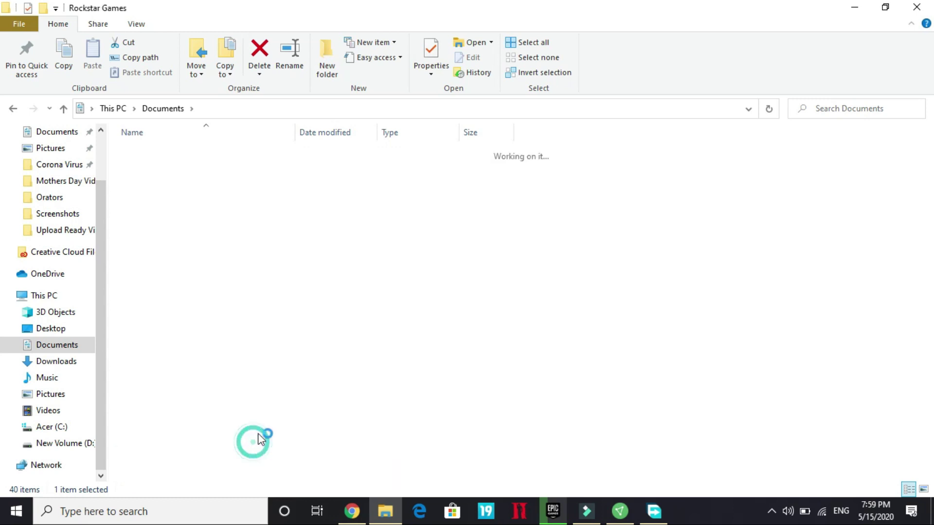
click(256, 153)
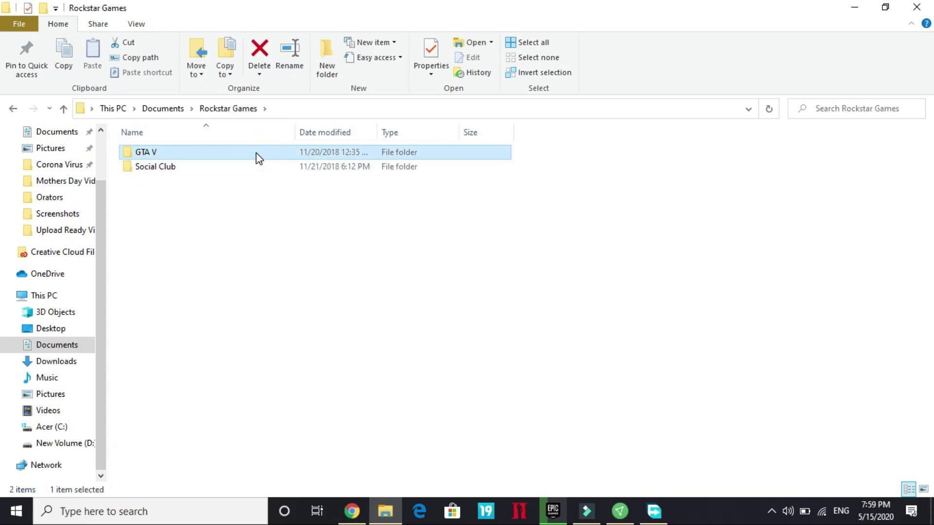
key(Delete)
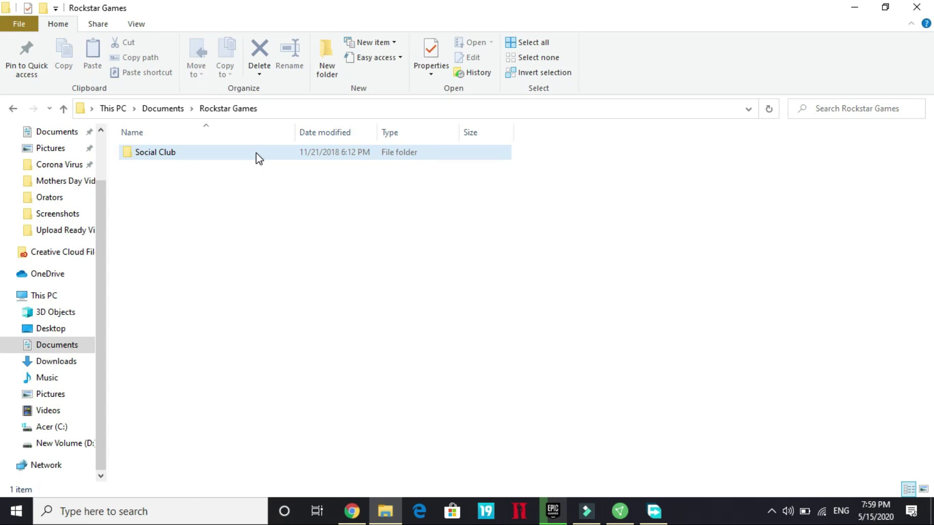
key(super+d)
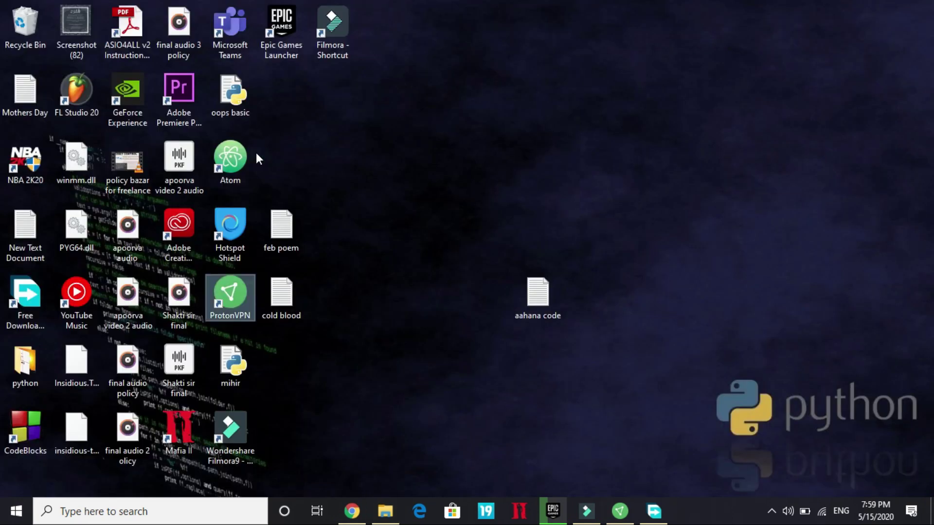